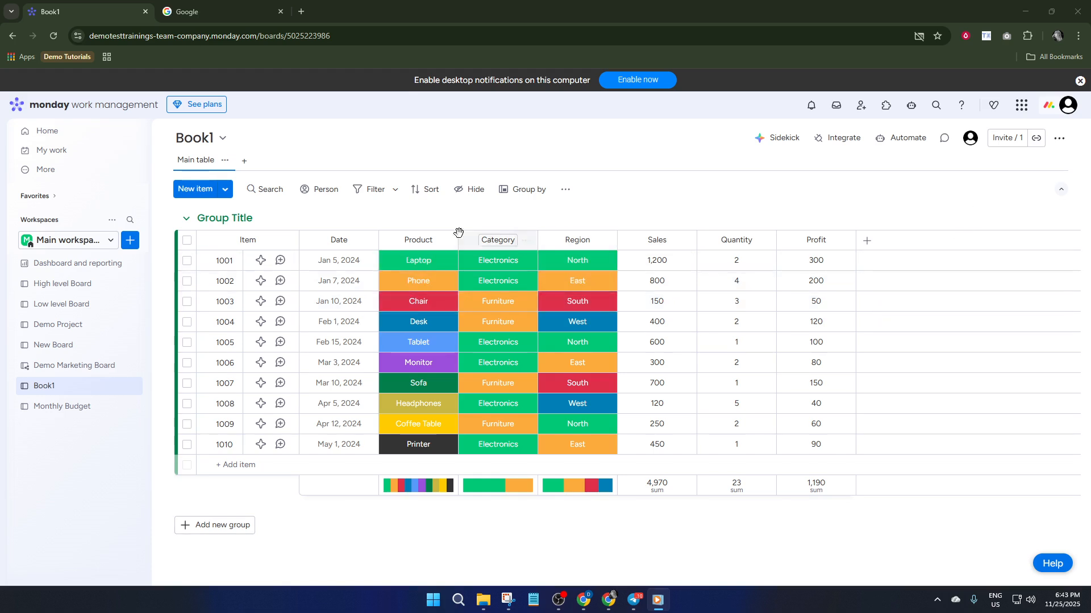
Step: Find the Duplicates and Uniques marketplace app by searching for "duplic" and install it as a view on the Book1 board
{"action": "left_click", "coordinate": [245, 163]}
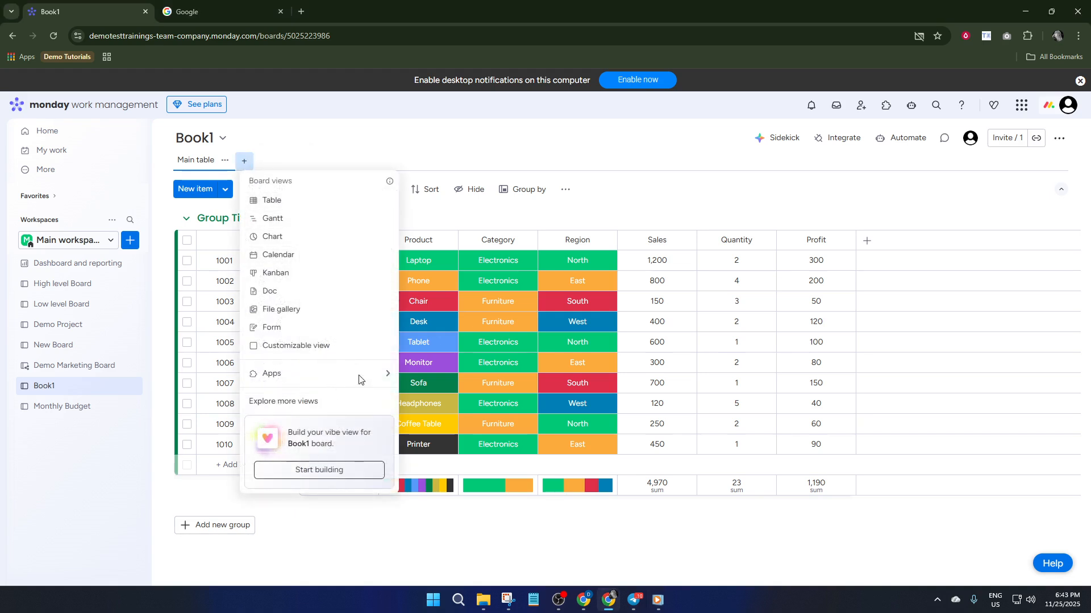
{"action": "mouse_move", "coordinate": [395, 375]}
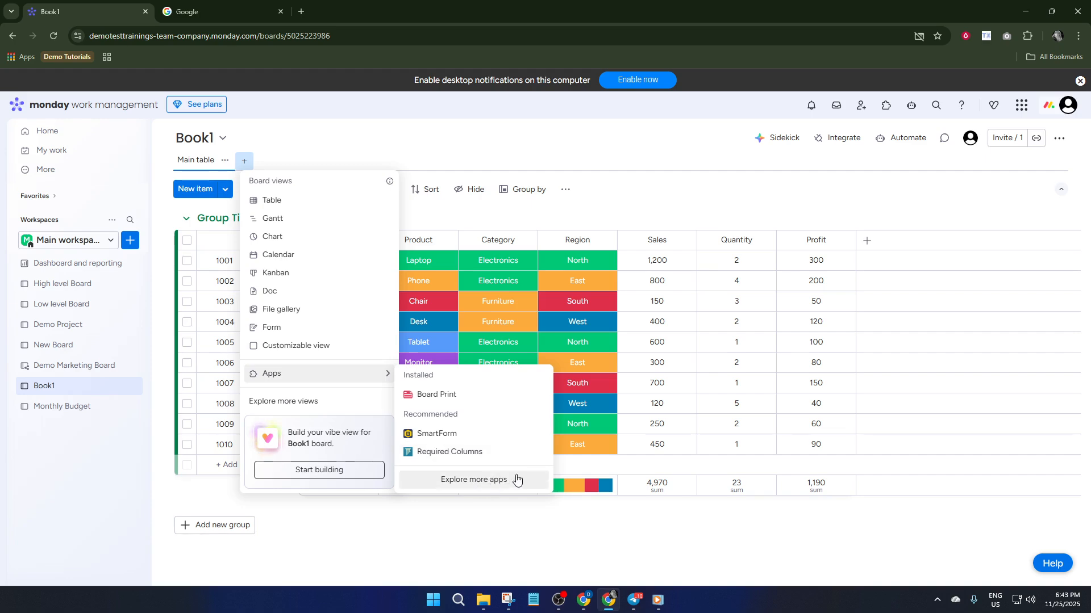
{"action": "left_click", "coordinate": [492, 481]}
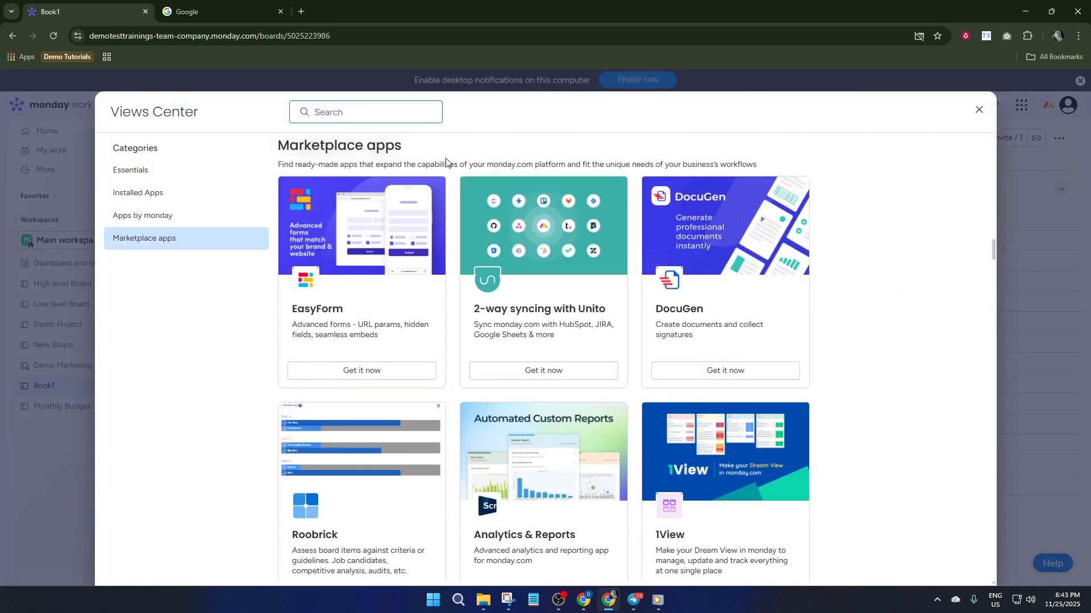
{"action": "type", "text": "duplic"}
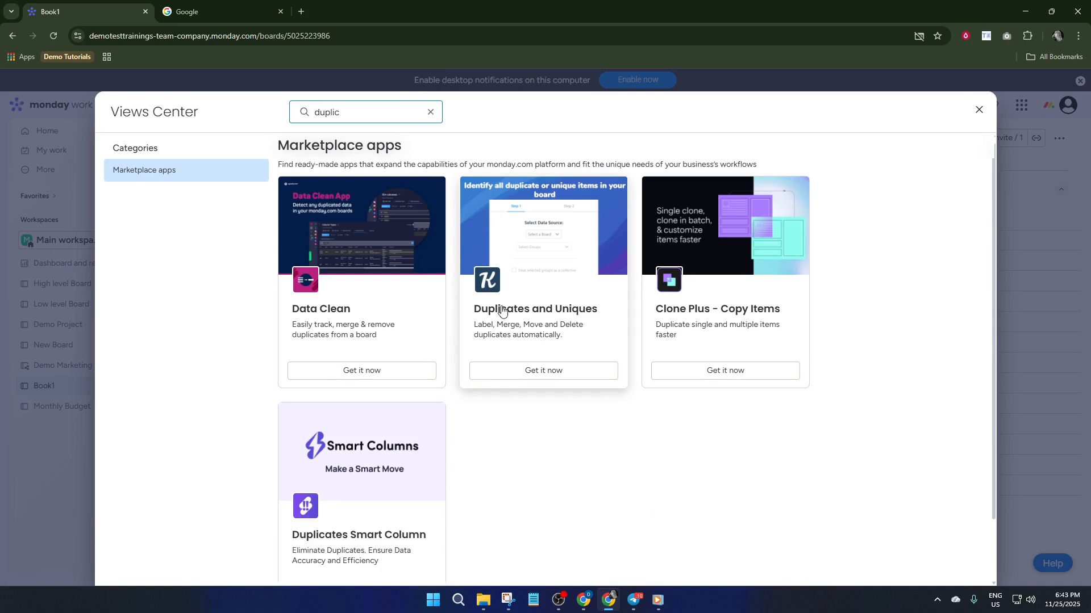
{"action": "left_click", "coordinate": [546, 374]}
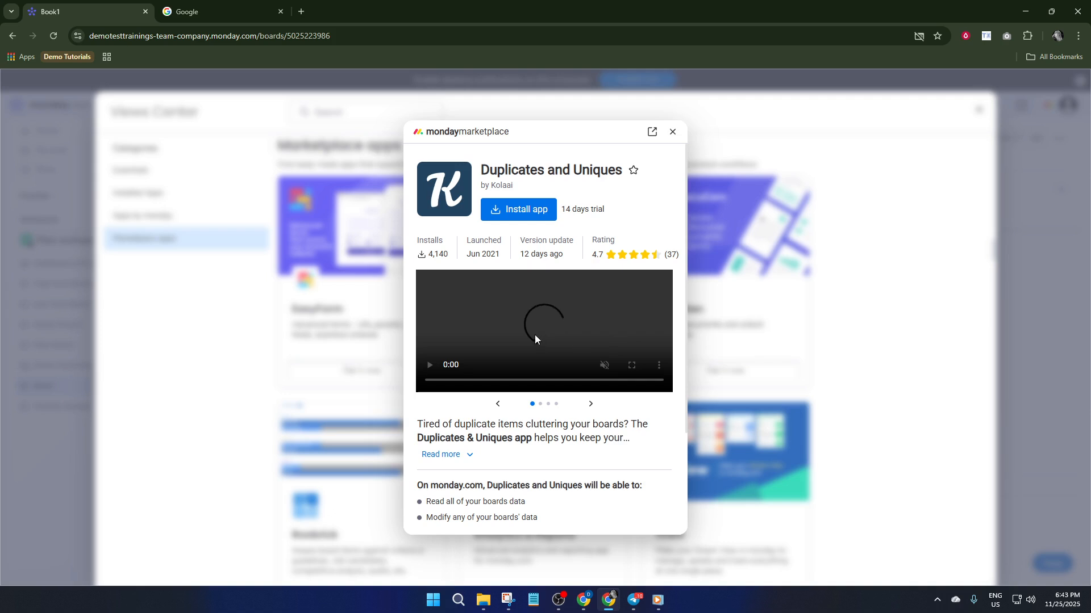
{"action": "left_click", "coordinate": [520, 215]}
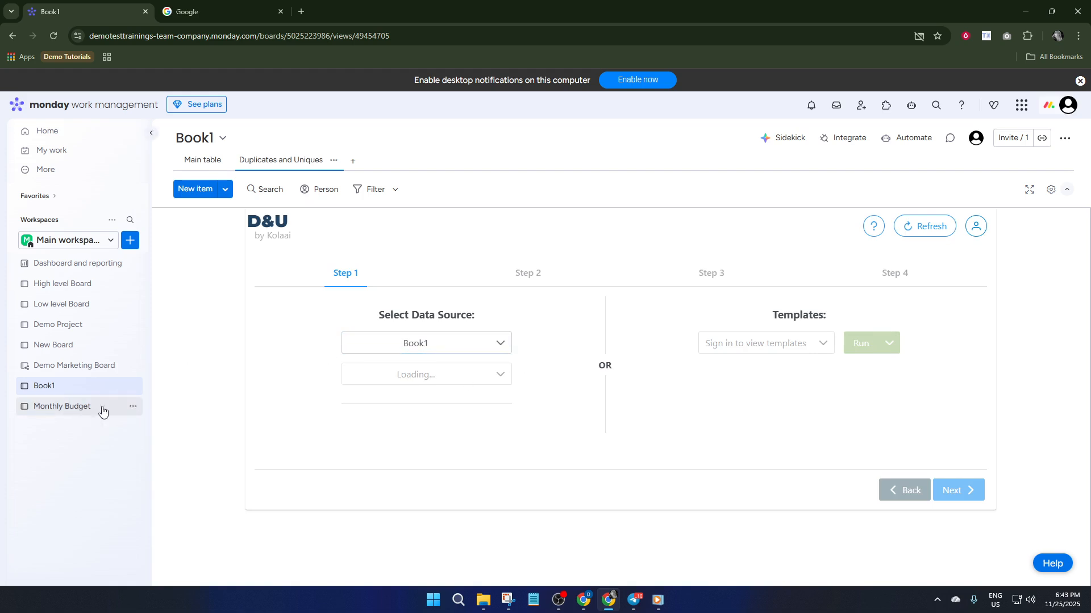
Step: Set the data source to the Book1 board with all of its groups included, and continue to Step 2
{"action": "left_click", "coordinate": [466, 347]}
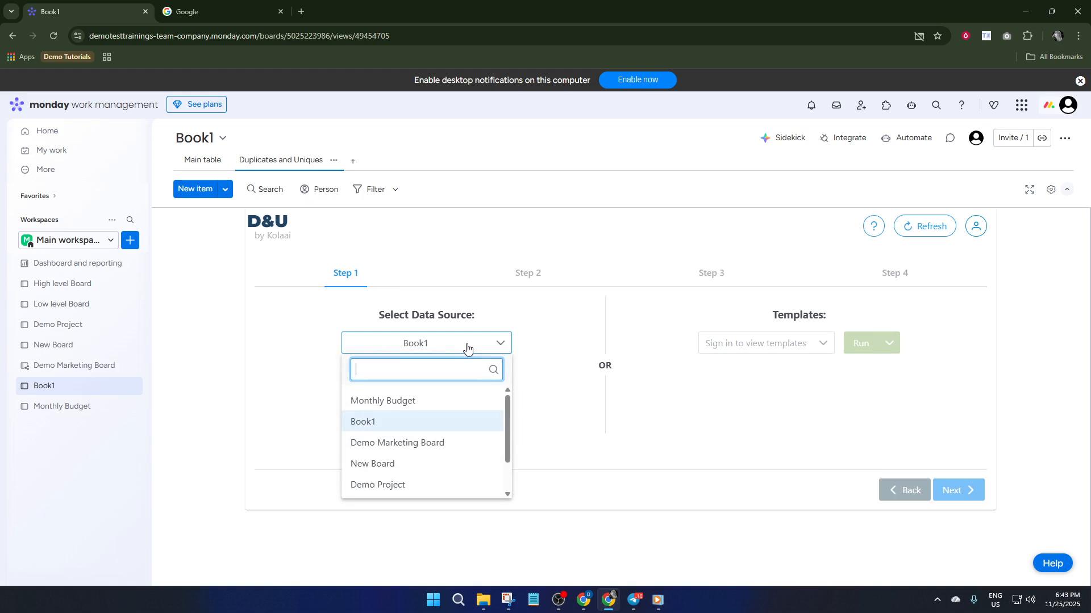
{"action": "left_click", "coordinate": [404, 424]}
{"action": "left_click", "coordinate": [441, 378]}
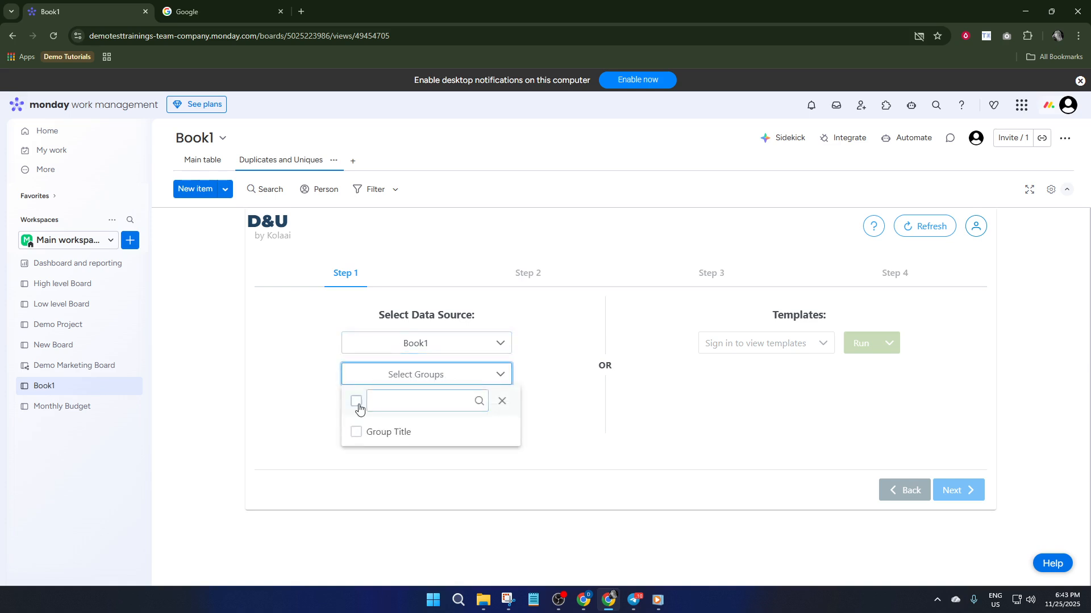
{"action": "left_click", "coordinate": [356, 403]}
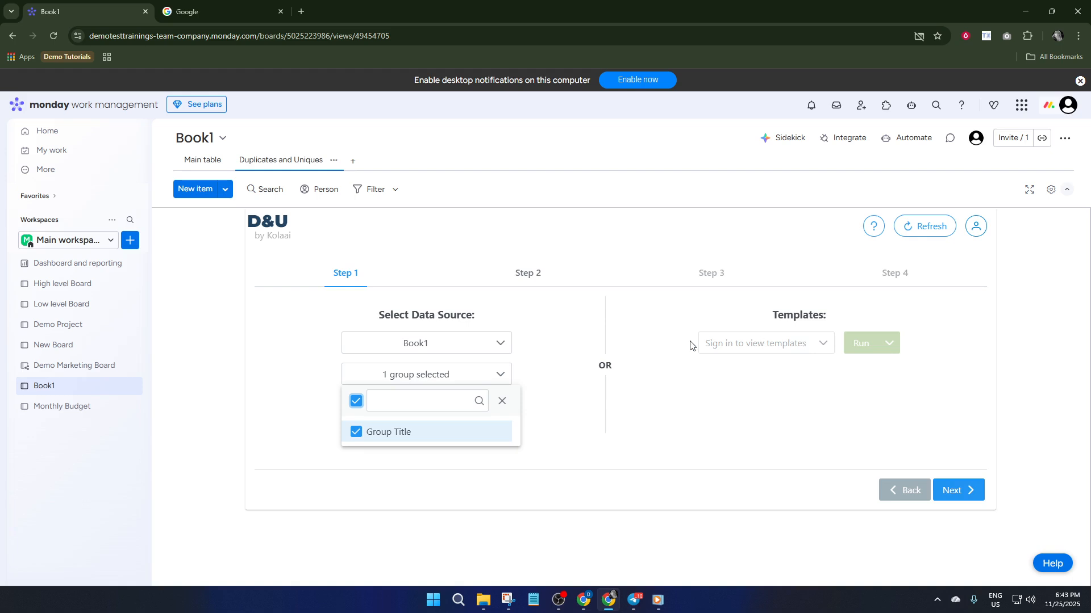
{"action": "left_click", "coordinate": [967, 491]}
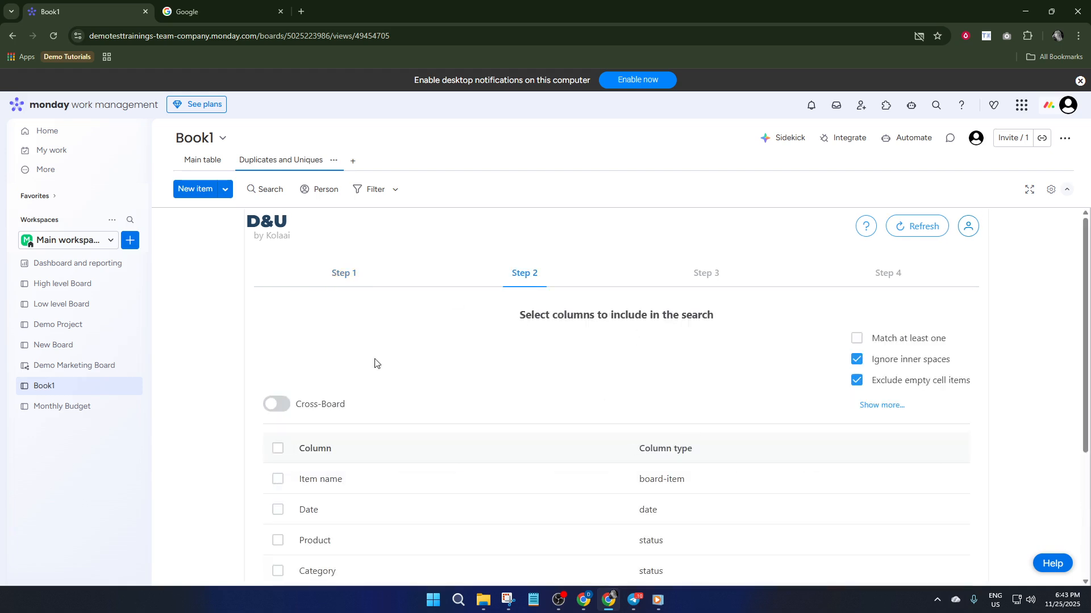
Step: Include the Product, Category and Region columns in the duplicate search and continue to Step 3
{"action": "scroll", "coordinate": [573, 399], "scroll_direction": "down", "scroll_amount": 1}
{"action": "scroll", "coordinate": [571, 399], "scroll_direction": "down", "scroll_amount": 1}
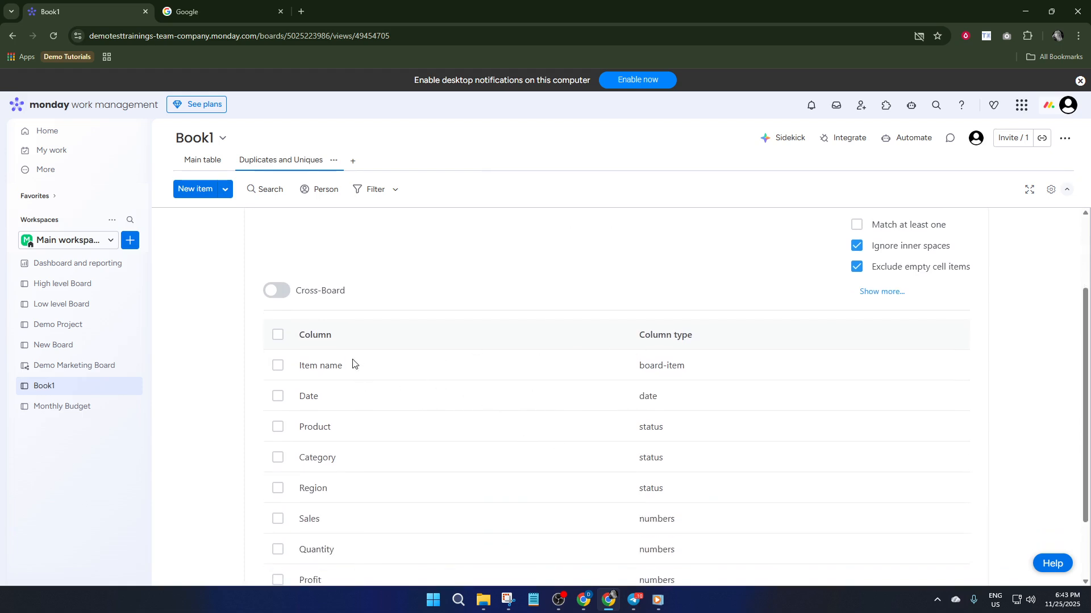
{"action": "scroll", "coordinate": [309, 348], "scroll_direction": "down", "scroll_amount": 2}
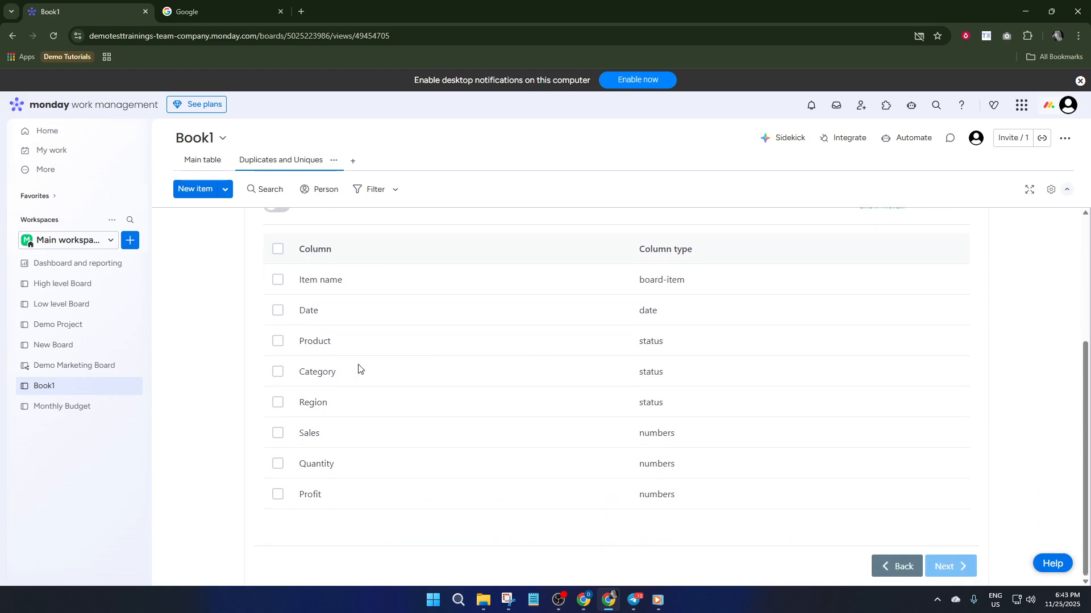
{"action": "left_click", "coordinate": [278, 372]}
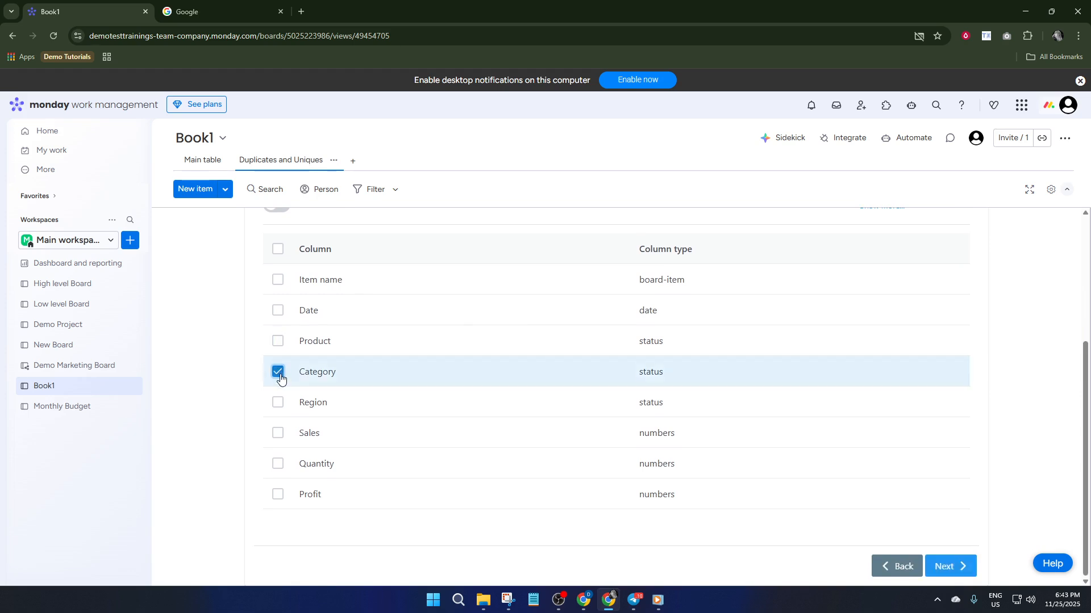
{"action": "left_click", "coordinate": [278, 343]}
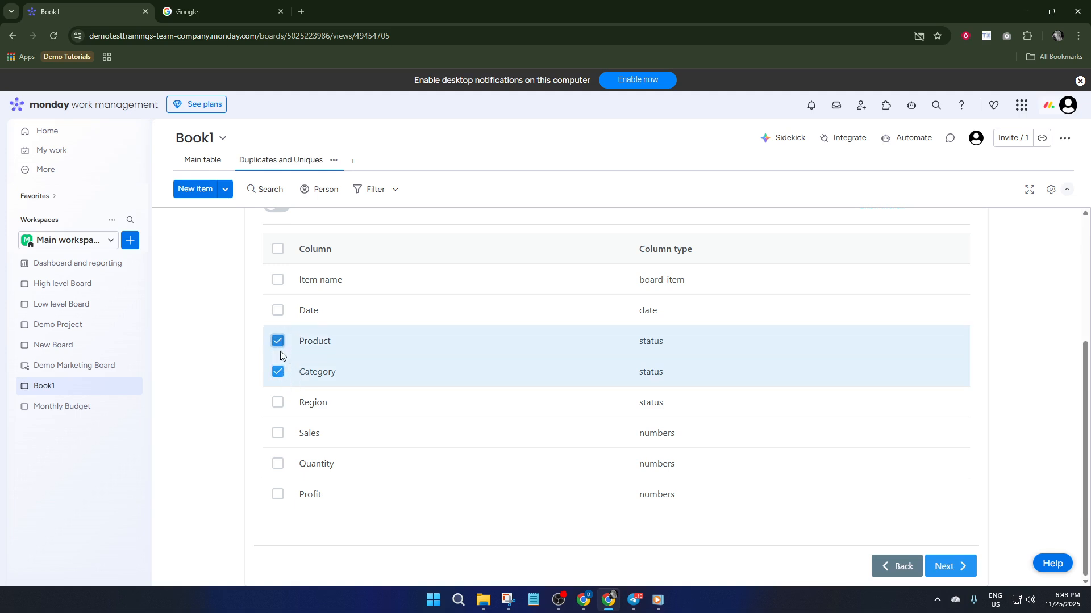
{"action": "left_click", "coordinate": [277, 403]}
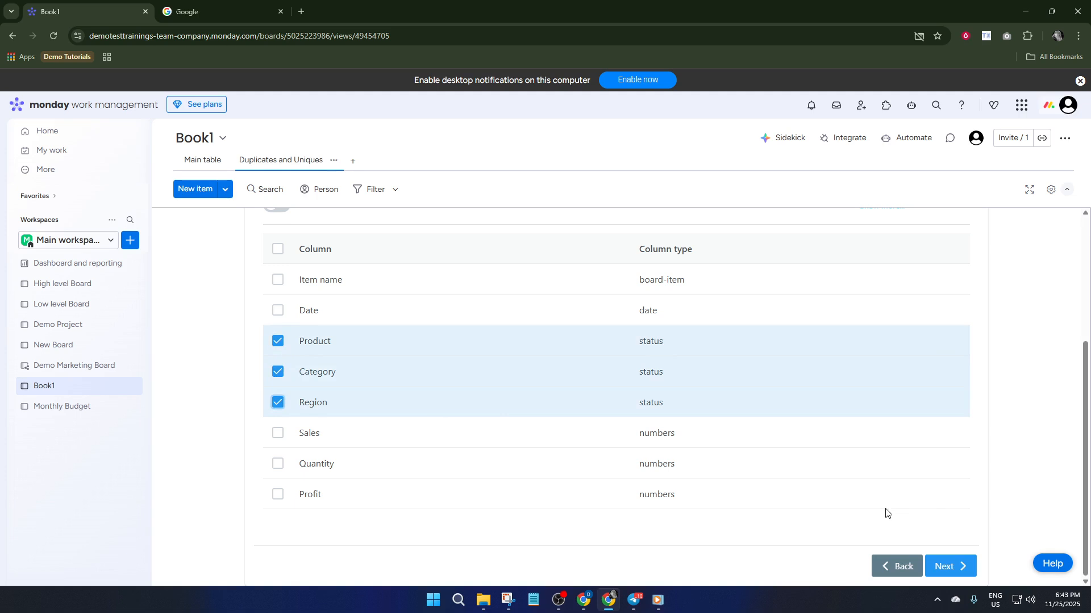
{"action": "scroll", "coordinate": [704, 369], "scroll_direction": "up", "scroll_amount": 4}
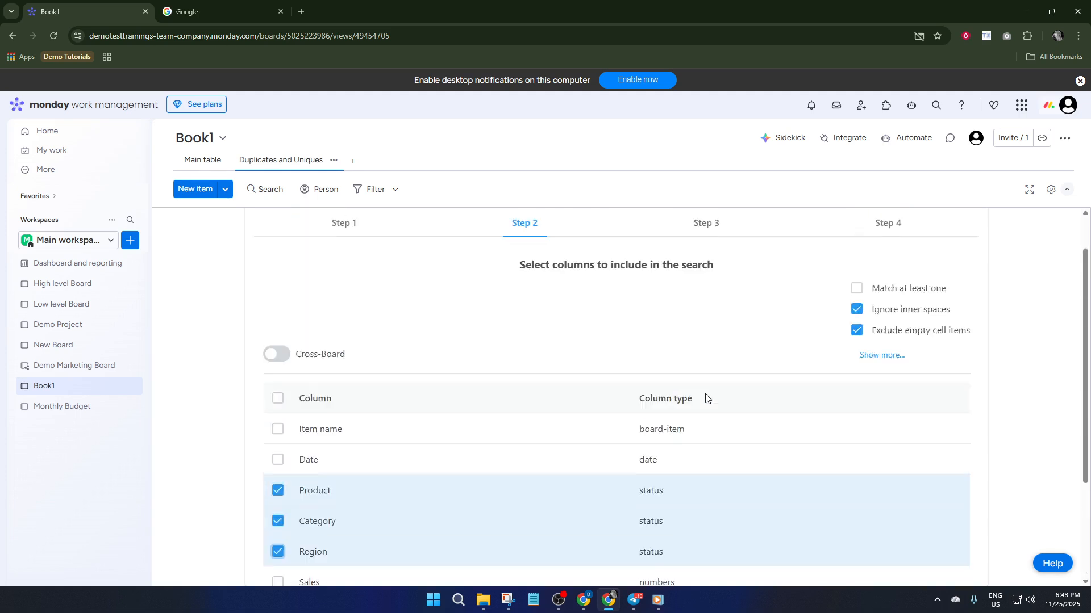
{"action": "scroll", "coordinate": [659, 449], "scroll_direction": "down", "scroll_amount": 4}
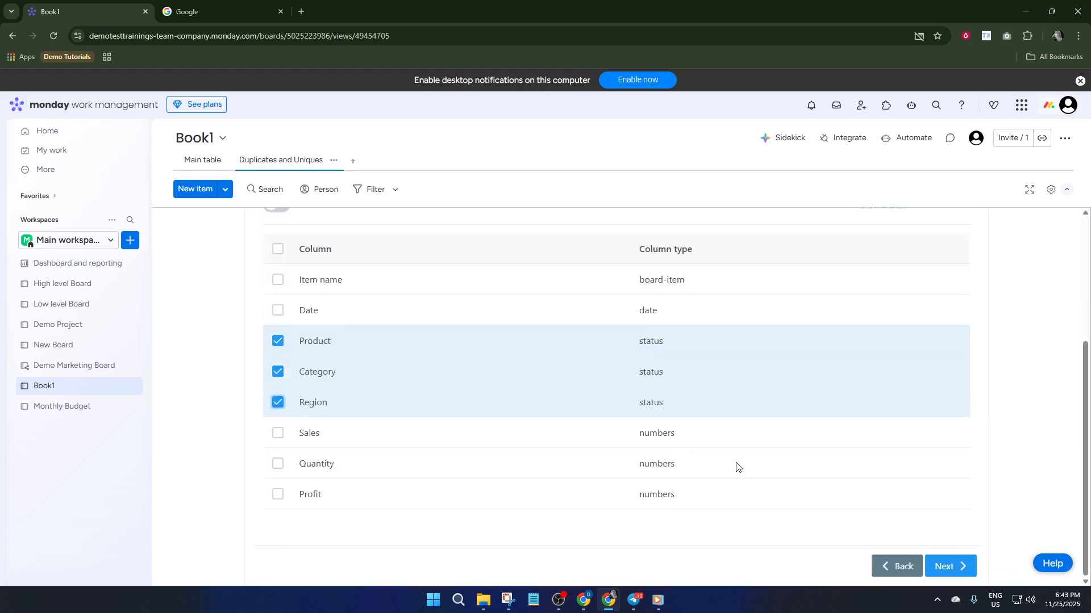
{"action": "left_click", "coordinate": [959, 568]}
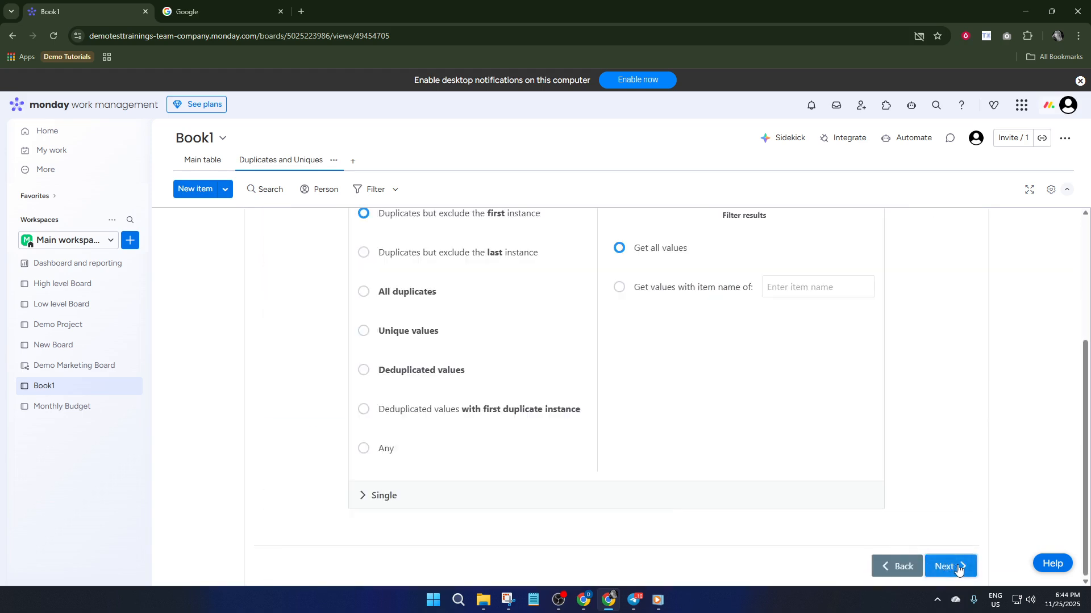
Step: Choose to find all duplicates with the results filter set to get all values, and continue to Step 4
{"action": "scroll", "coordinate": [462, 347], "scroll_direction": "up", "scroll_amount": 2}
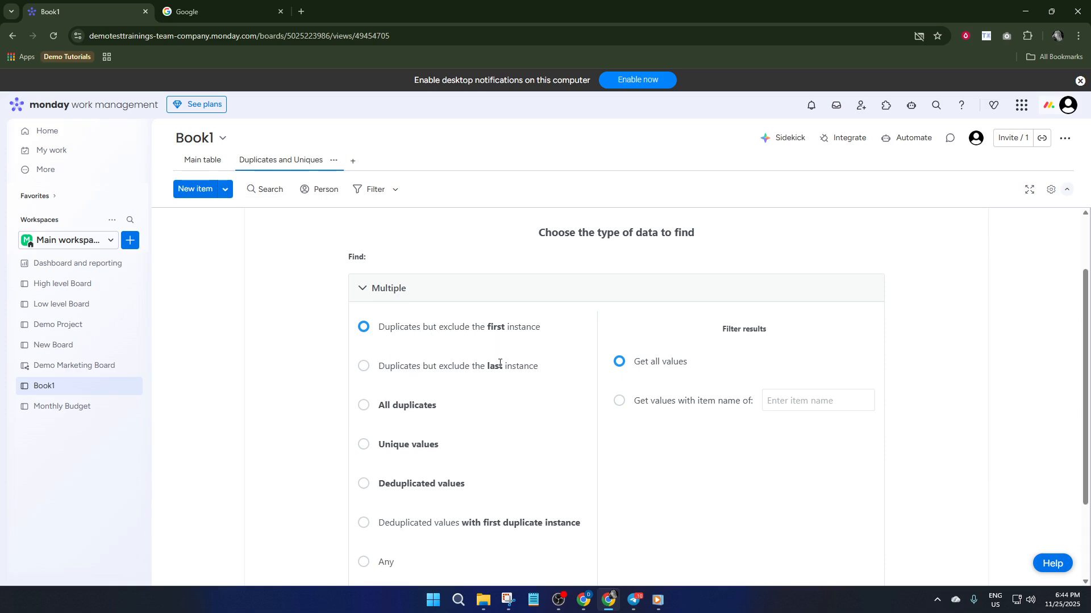
{"action": "scroll", "coordinate": [494, 366], "scroll_direction": "down", "scroll_amount": 1}
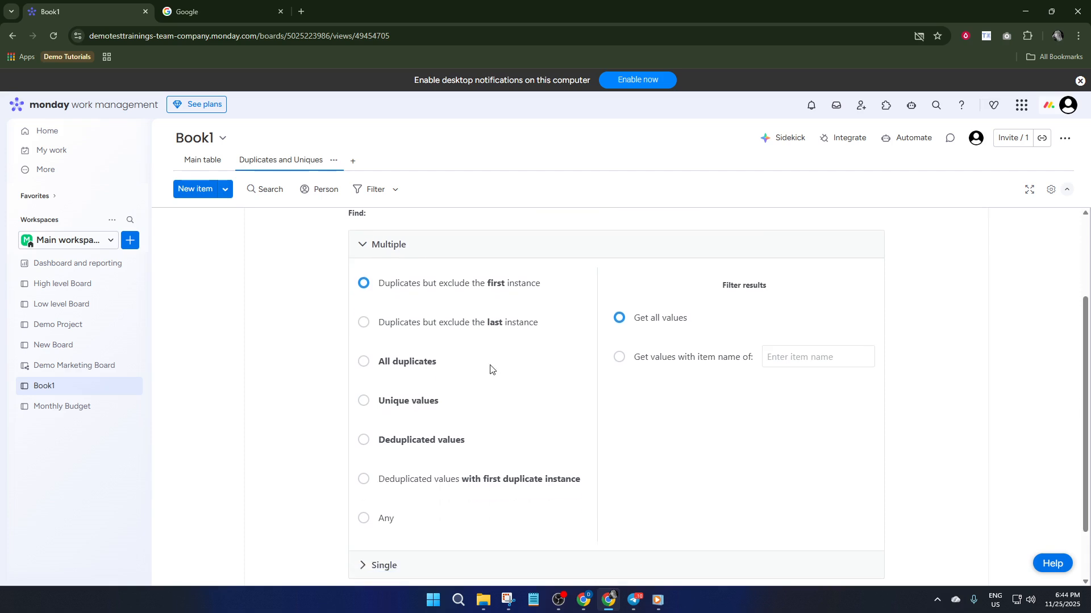
{"action": "left_click", "coordinate": [367, 351]}
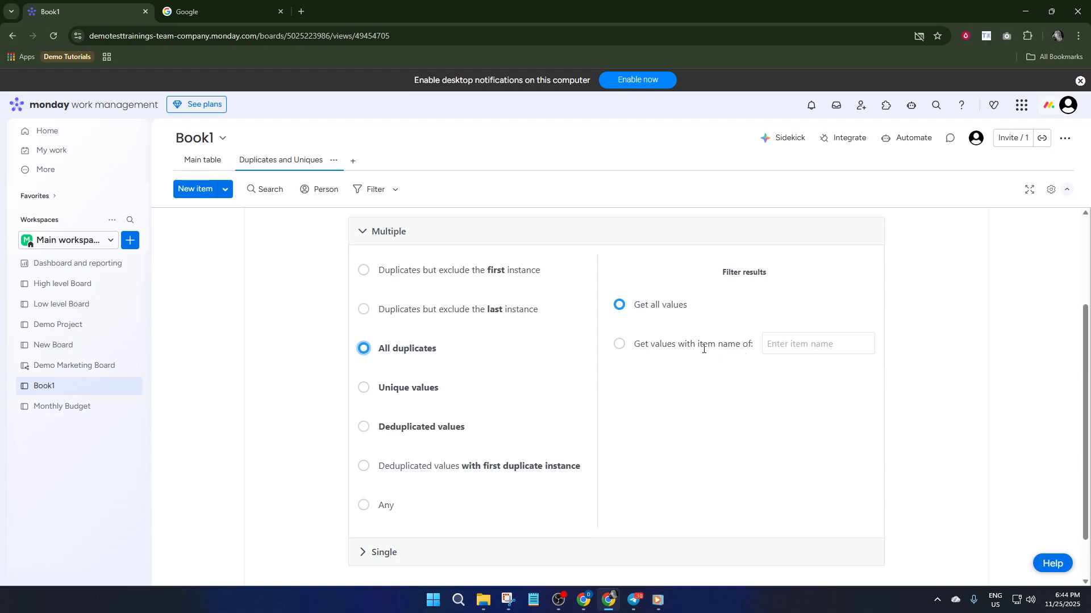
{"action": "left_click", "coordinate": [622, 345]}
{"action": "left_click", "coordinate": [624, 312]}
{"action": "scroll", "coordinate": [751, 438], "scroll_direction": "down", "scroll_amount": 1}
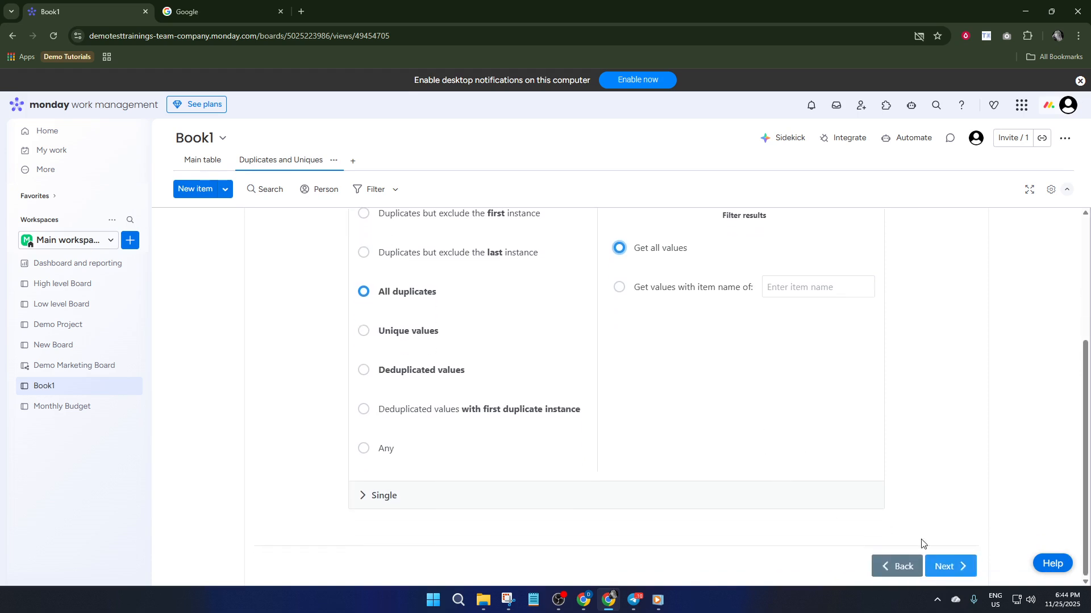
{"action": "left_click", "coordinate": [954, 571]}
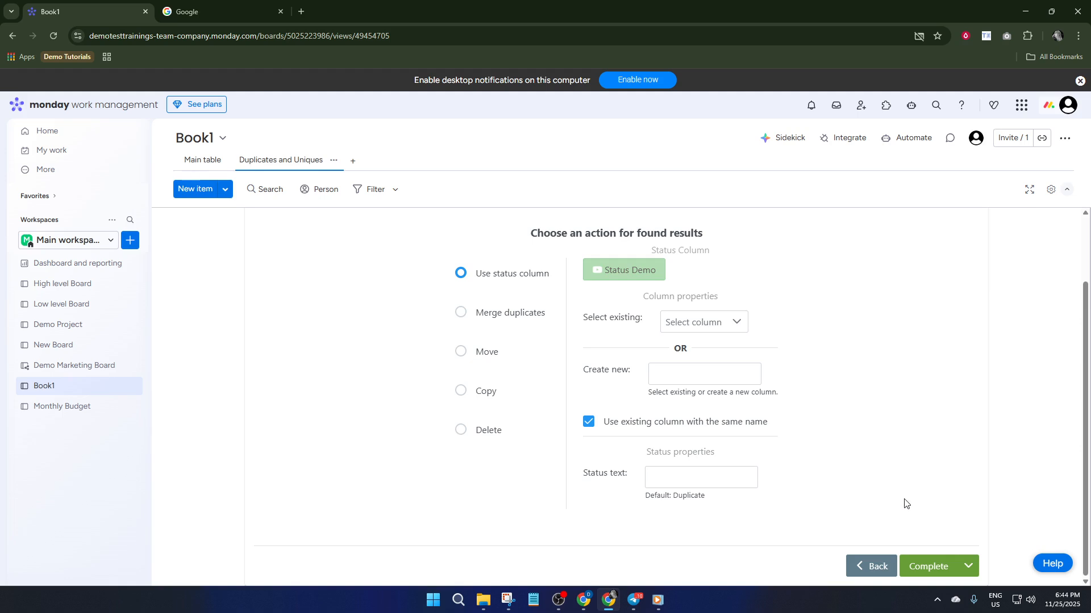
Step: Try to complete the duplicate search with the status column action, and switch the action for found results to Merge duplicates
{"action": "left_click", "coordinate": [940, 562]}
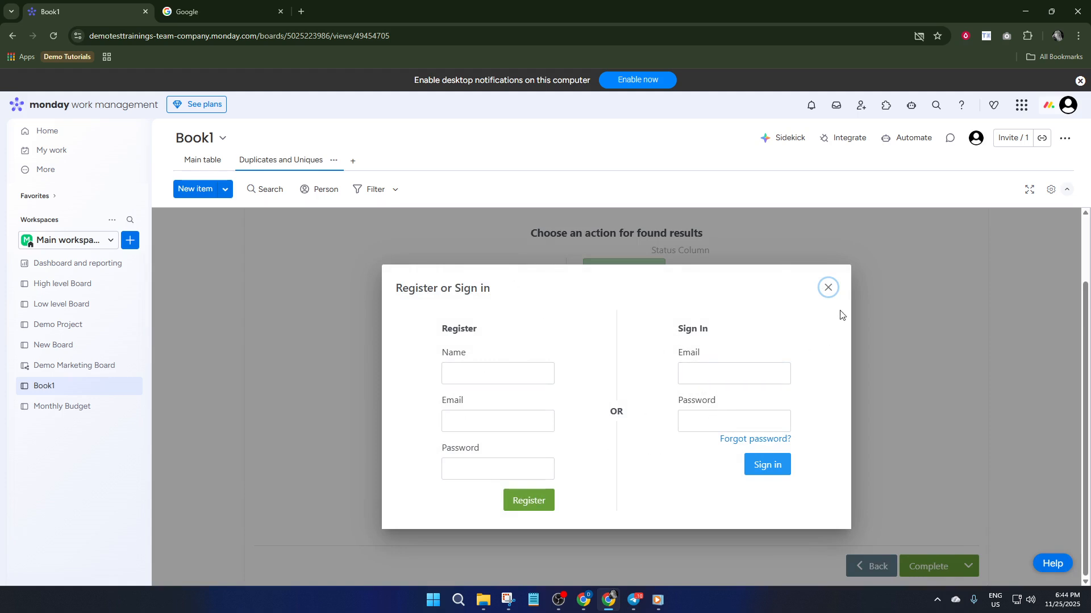
{"action": "left_click", "coordinate": [827, 287]}
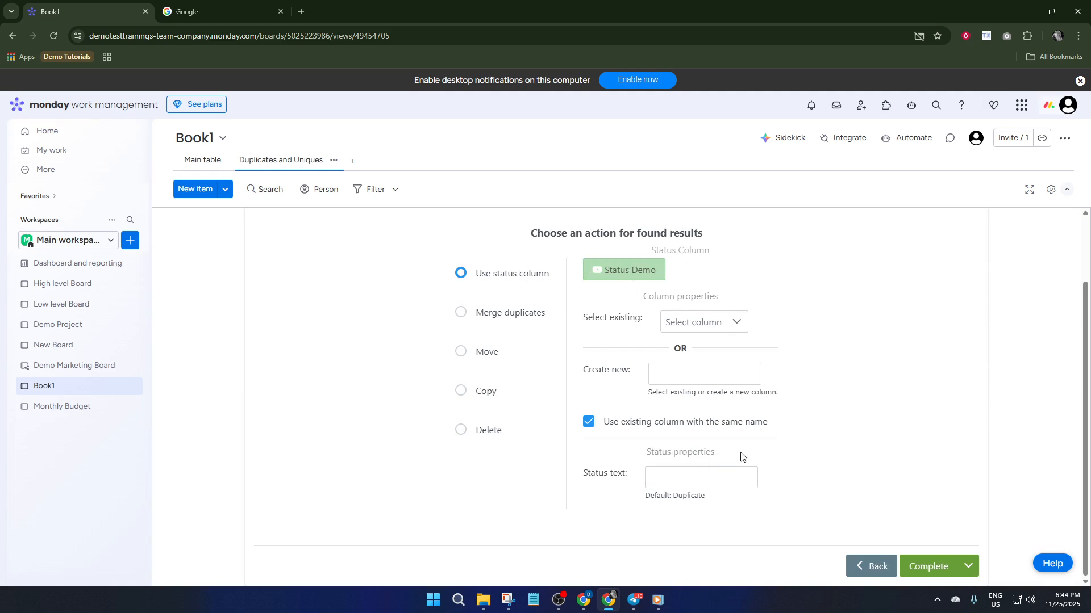
{"action": "left_click", "coordinate": [673, 477]}
{"action": "left_click", "coordinate": [702, 322]}
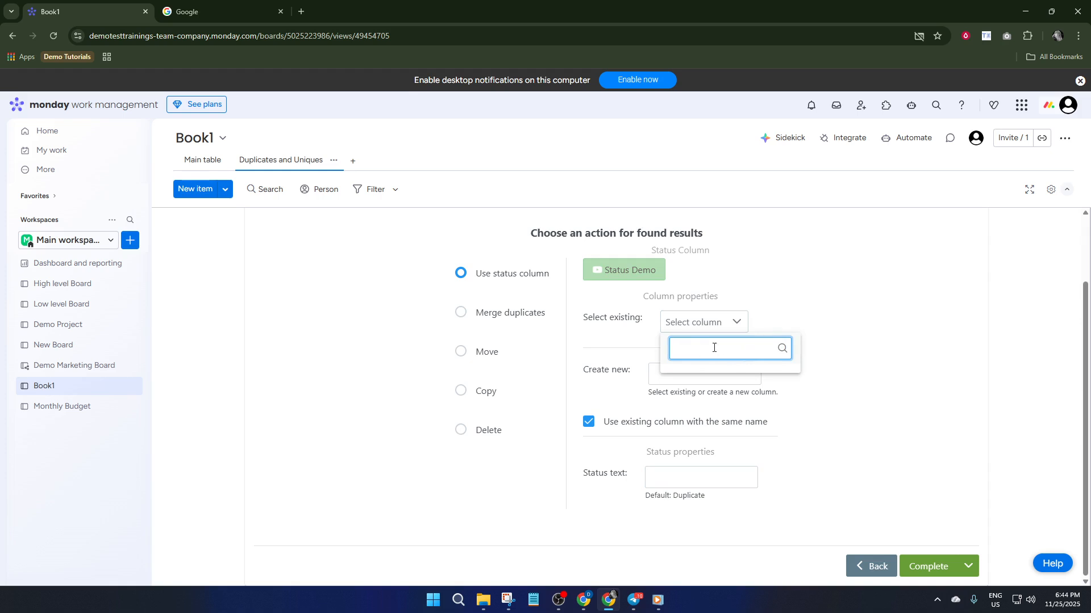
{"action": "left_click", "coordinate": [663, 375]}
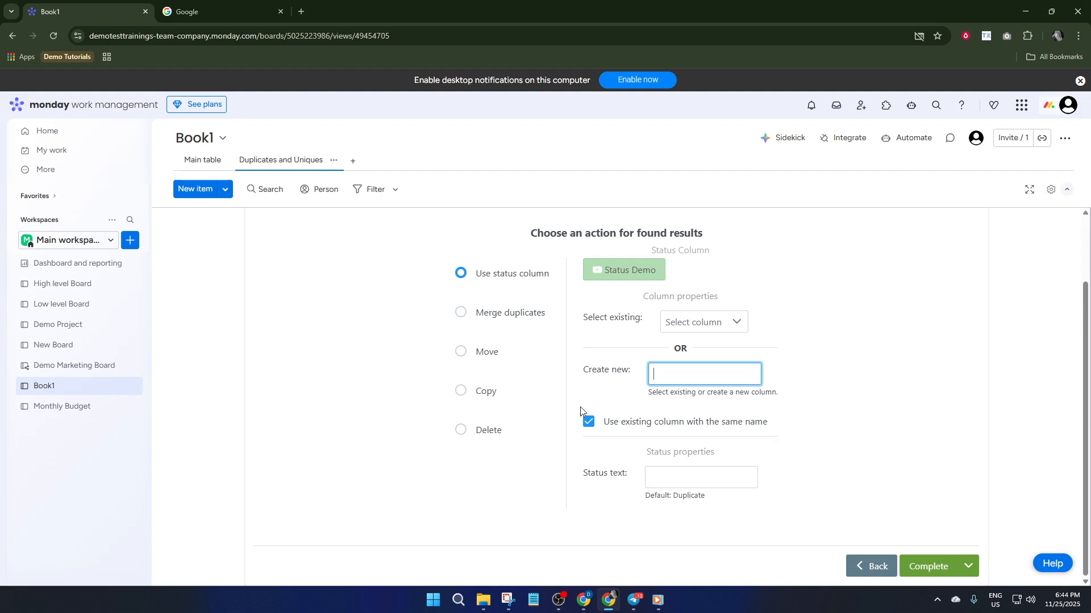
{"action": "left_click", "coordinate": [461, 313]}
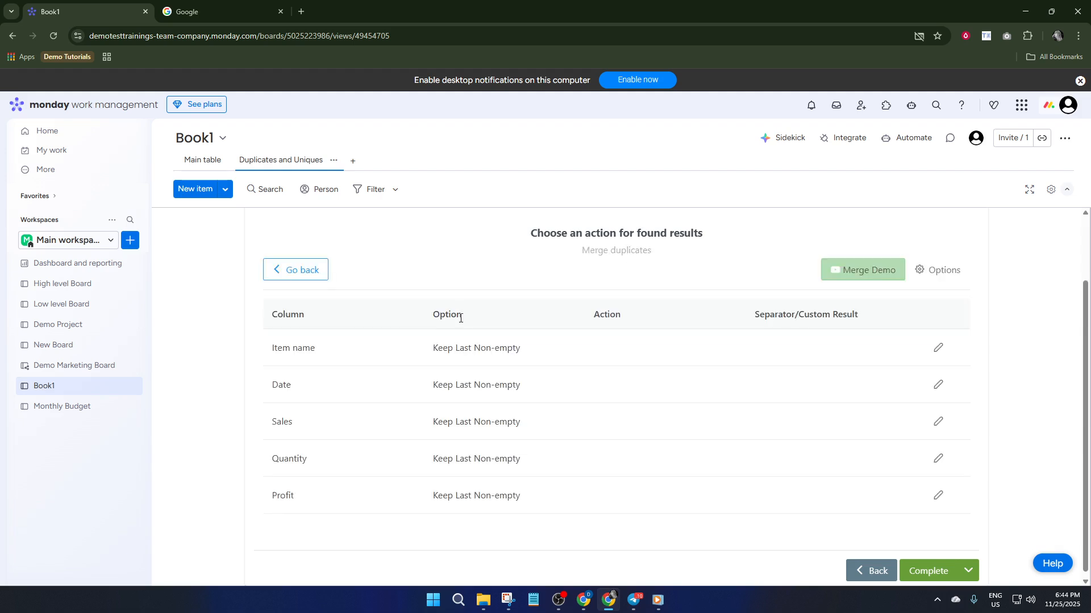